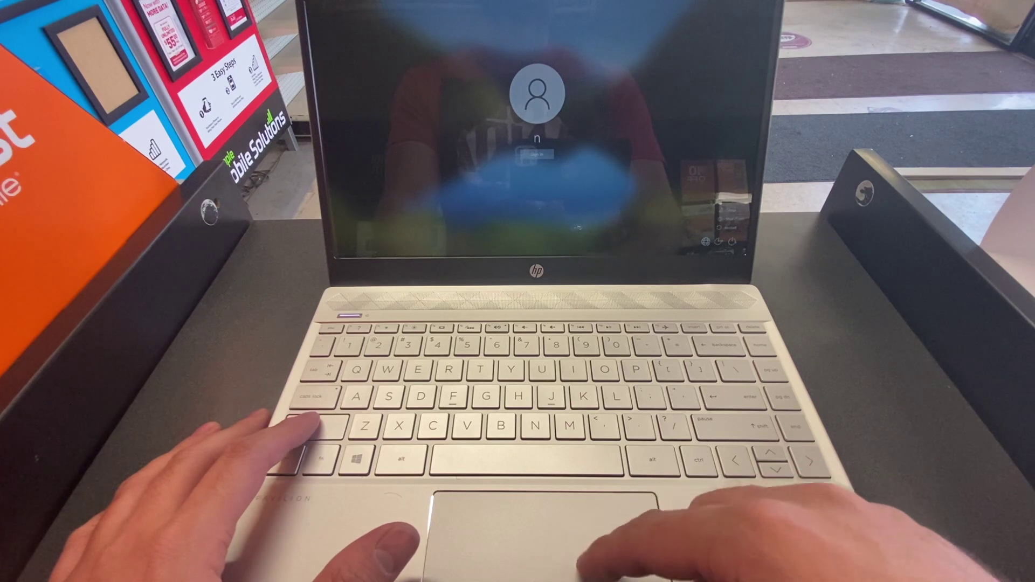
- Shift-restart from the sign-in screen to boot into the Windows recovery options
{"action": "key", "text": "Return"}
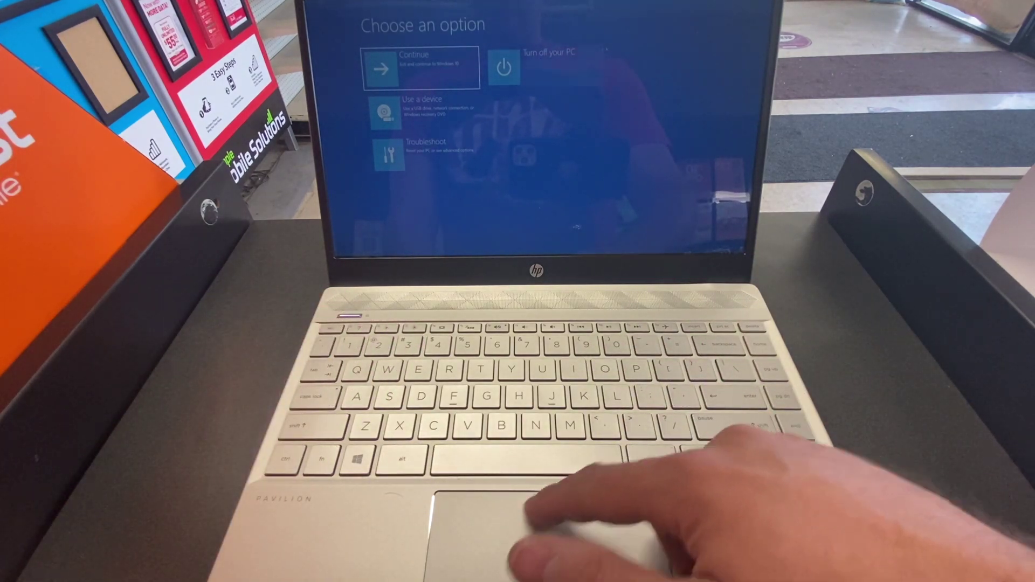
- Under Troubleshoot, start Reset this PC using Local reinstall from this device
{"action": "key", "text": "Down"}
{"action": "key", "text": "Down"}
{"action": "key", "text": "Return"}
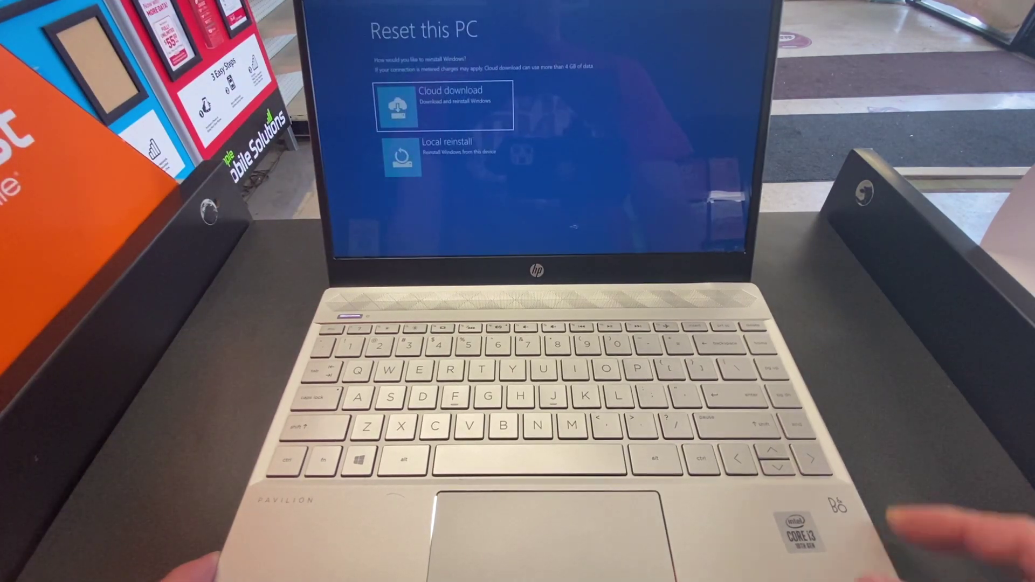
{"action": "left_click", "coordinate": [441, 166]}
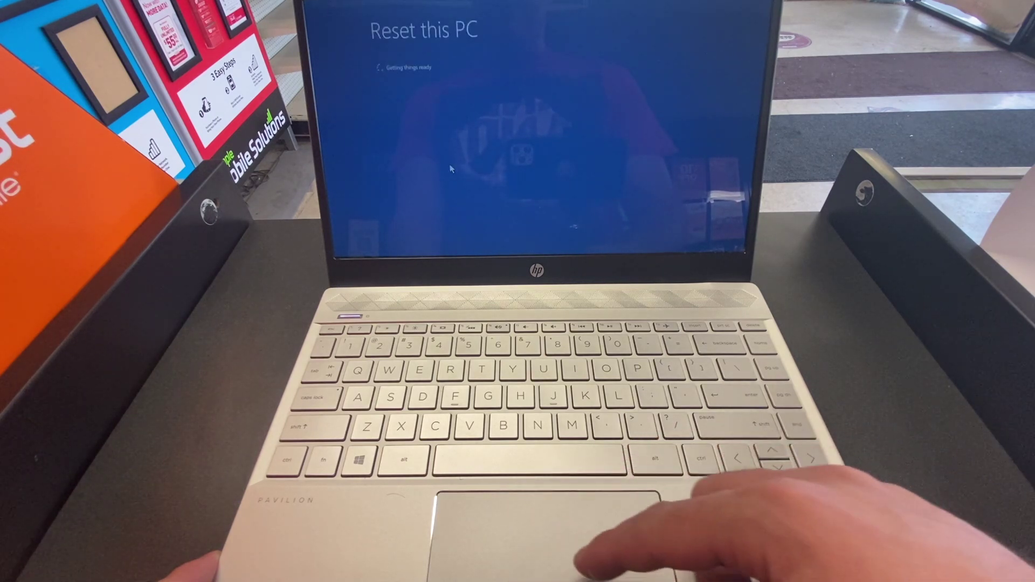